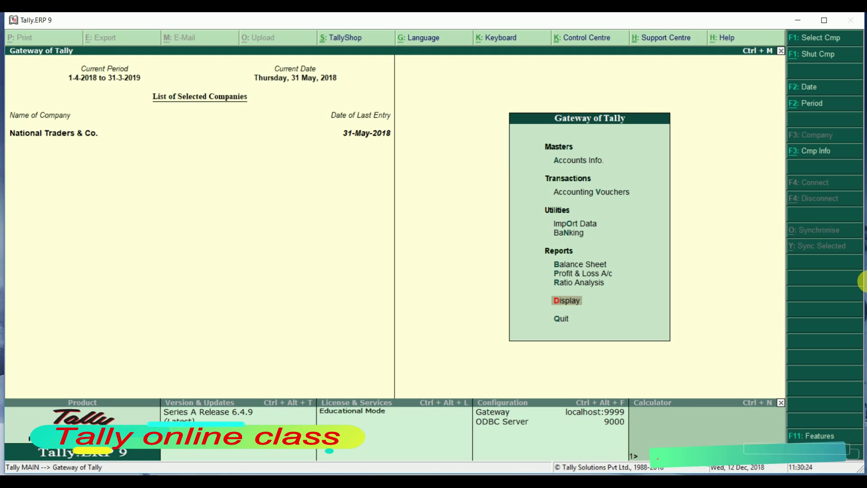
Enable Set/alter post-dated transaction features in the company's accounting features, keeping the other options as they are.
{"action": "key", "text": "F11"}
{"action": "key", "text": "Return"}
{"action": "key", "text": "Return"}
{"action": "key", "text": "Return"}
{"action": "key", "text": "Return"}
{"action": "key", "text": "Return"}
{"action": "key", "text": "Return"}
{"action": "key", "text": "Return"}
{"action": "key", "text": "Return"}
{"action": "key", "text": "Return"}
{"action": "key", "text": "Return"}
{"action": "key", "text": "Return"}
{"action": "key", "text": "Return"}
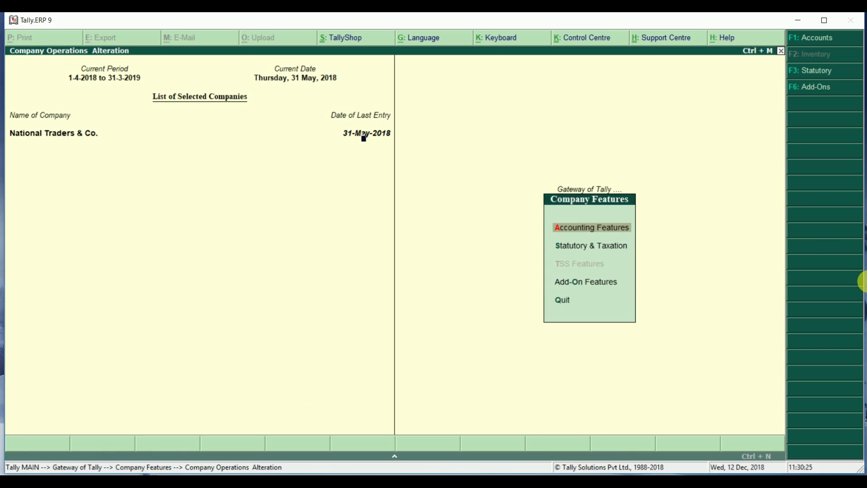
{"action": "key", "text": "Return"}
{"action": "key", "text": "Return"}
{"action": "key", "text": "Return"}
{"action": "key", "text": "Return"}
{"action": "key", "text": "Return"}
{"action": "key", "text": "Return"}
{"action": "key", "text": "Return"}
{"action": "key", "text": "Return"}
{"action": "key", "text": "Return"}
{"action": "key", "text": "Return"}
{"action": "key", "text": "Return"}
{"action": "key", "text": "Return"}
{"action": "key", "text": "Return"}
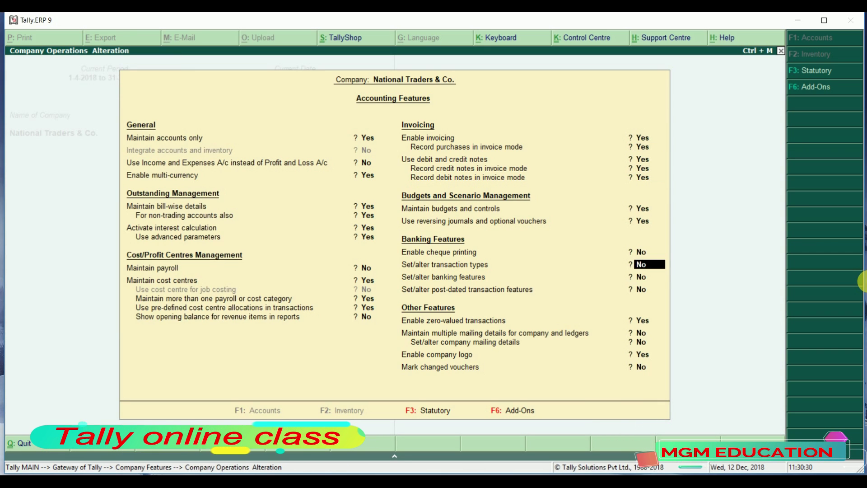
{"action": "key", "text": "Return"}
{"action": "key", "text": "Return"}
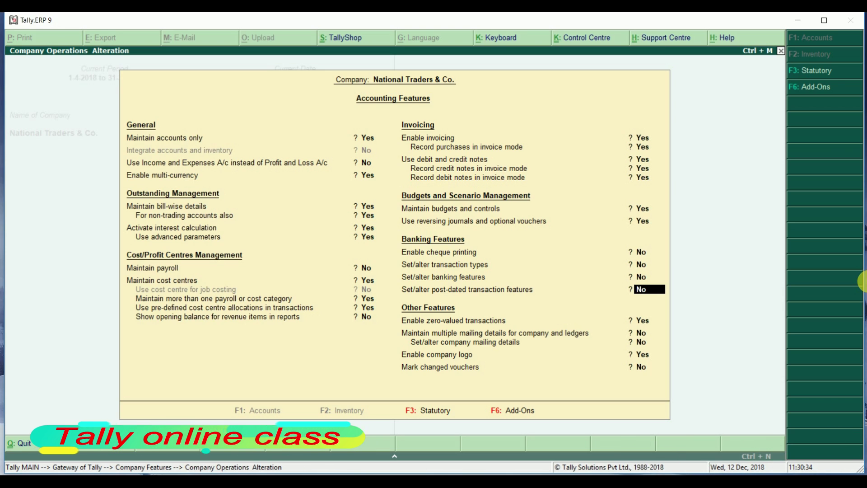
{"action": "key", "text": "Return"}
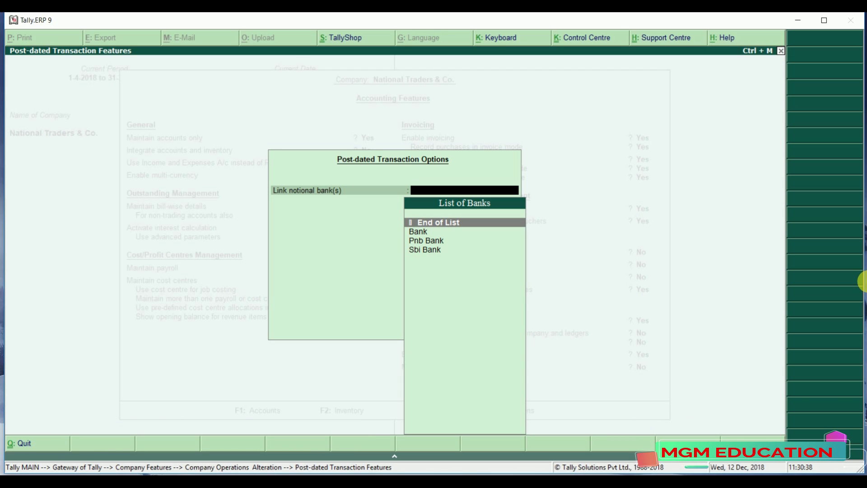
Link Sbi Bank as the only notional bank for post-dated transactions.
{"action": "key", "text": "Down"}
{"action": "key", "text": "Down"}
{"action": "key", "text": "Down"}
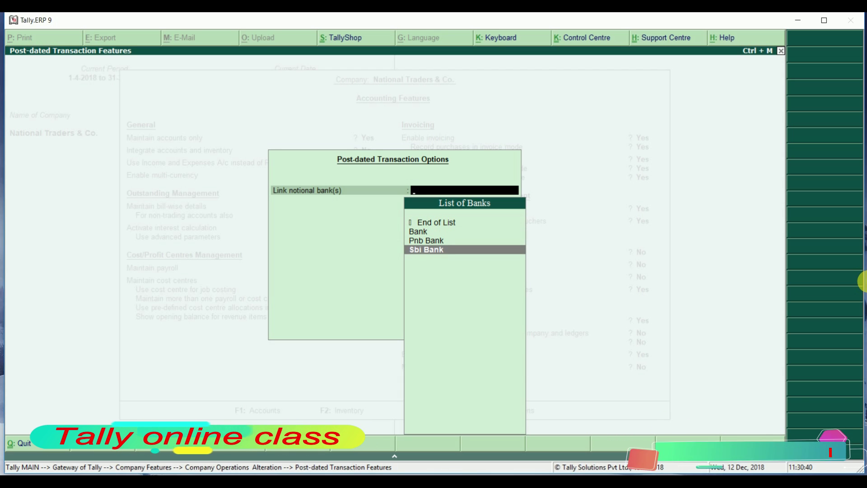
{"action": "key", "text": "Return"}
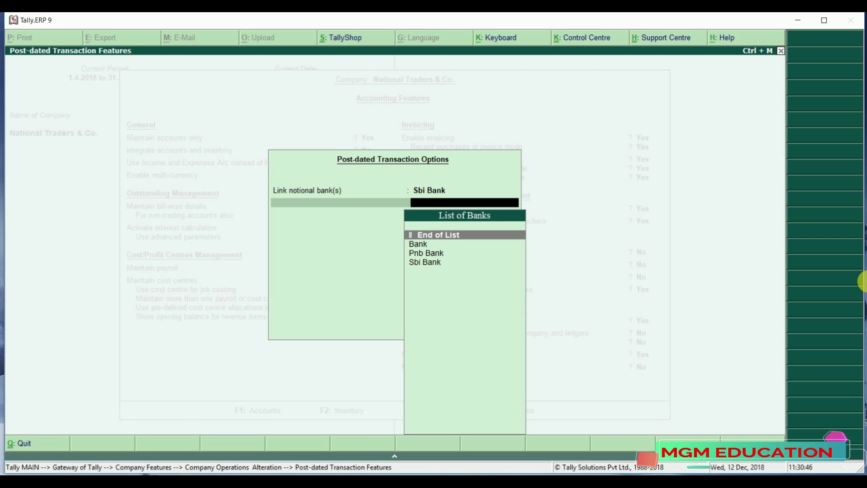
{"action": "key", "text": "Return"}
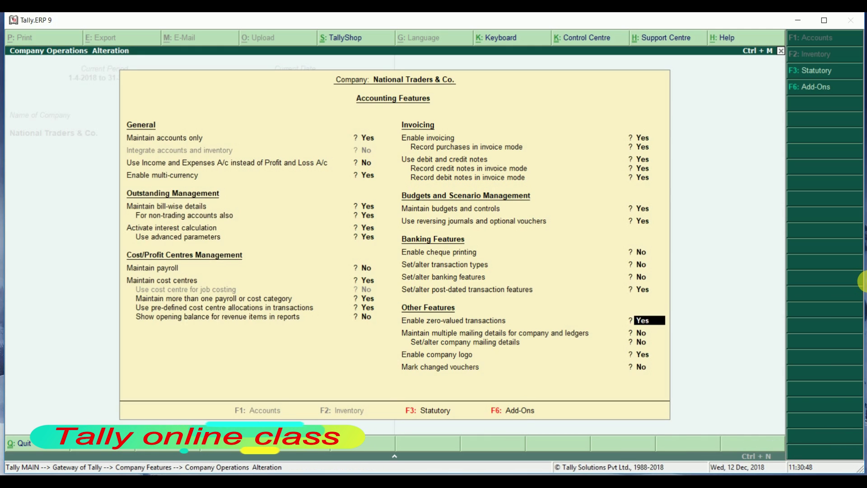
Keep the remaining accounting features, save them and return to the Gateway of Tally.
{"action": "key", "text": "Return"}
{"action": "key", "text": "Return"}
{"action": "key", "text": "Return"}
{"action": "key", "text": "Return"}
{"action": "key", "text": "Return"}
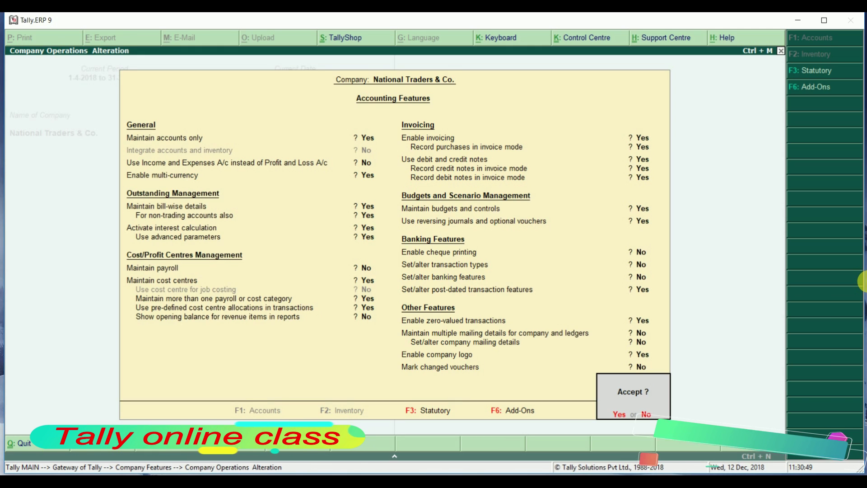
{"action": "key", "text": "Return"}
{"action": "key", "text": "Escape"}
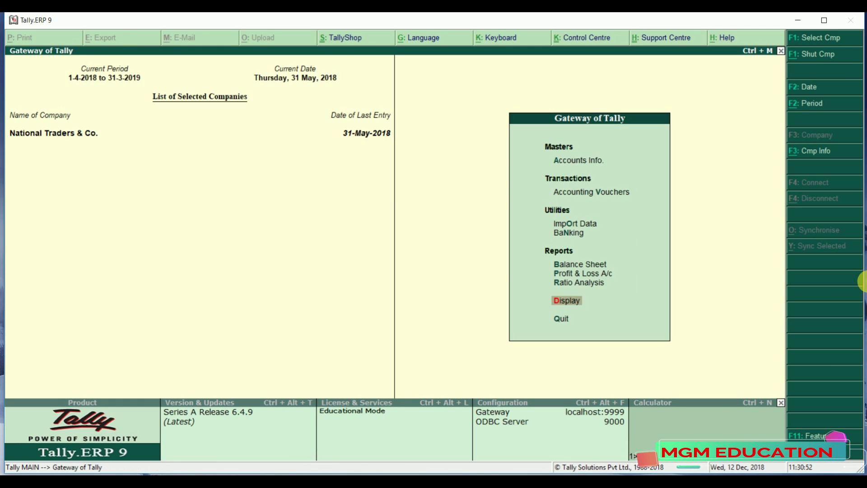
Open accounting voucher creation for a payment voucher.
{"action": "key", "text": "Up"}
{"action": "key", "text": "Up"}
{"action": "key", "text": "Up"}
{"action": "key", "text": "Up"}
{"action": "key", "text": "Return"}
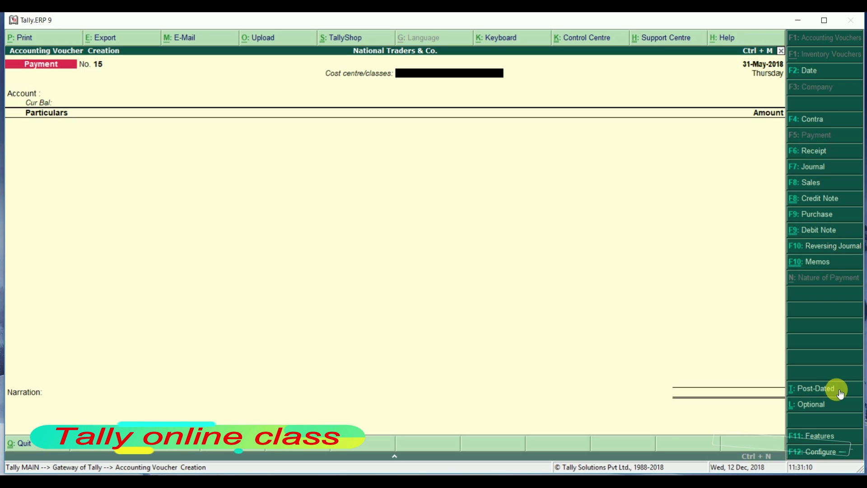
Examine the budget and banking options in the company's accounting features and leave them without saving.
{"action": "key", "text": "F11"}
{"action": "key", "text": "Down"}
{"action": "key", "text": "Down"}
{"action": "key", "text": "Down"}
{"action": "key", "text": "Down"}
{"action": "key", "text": "Down"}
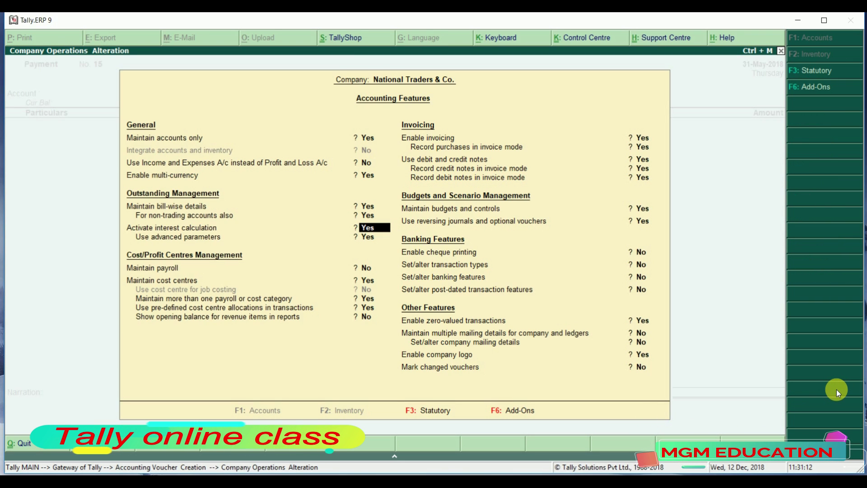
{"action": "key", "text": "Return"}
{"action": "key", "text": "Return"}
{"action": "key", "text": "Return"}
{"action": "key", "text": "Return"}
{"action": "key", "text": "Return"}
{"action": "key", "text": "Return"}
{"action": "key", "text": "Return"}
{"action": "key", "text": "Return"}
{"action": "key", "text": "Return"}
{"action": "key", "text": "Return"}
{"action": "key", "text": "Return"}
{"action": "key", "text": "Return"}
{"action": "key", "text": "Return"}
{"action": "key", "text": "Return"}
{"action": "key", "text": "Return"}
{"action": "key", "text": "Return"}
{"action": "key", "text": "Return"}
{"action": "key", "text": "Return"}
{"action": "key", "text": "Return"}
{"action": "key", "text": "Return"}
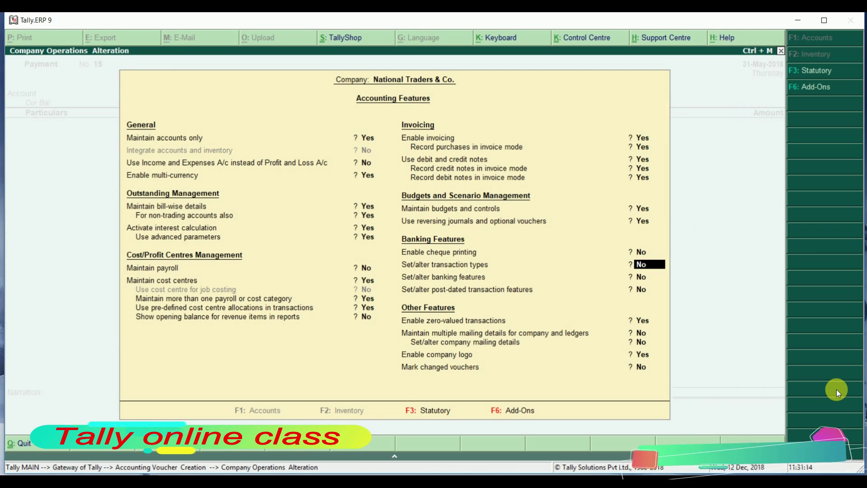
{"action": "key", "text": "Up"}
{"action": "key", "text": "Up"}
{"action": "key", "text": "Down"}
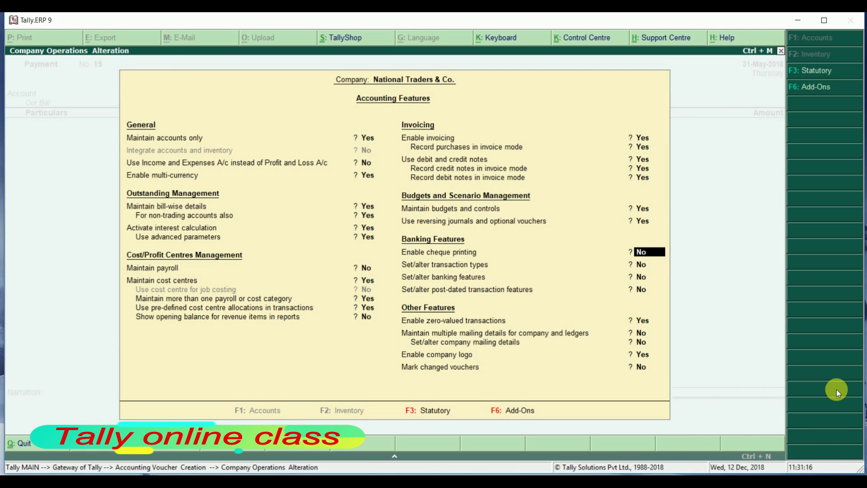
{"action": "key", "text": "Up"}
{"action": "key", "text": "Down"}
{"action": "key", "text": "Up"}
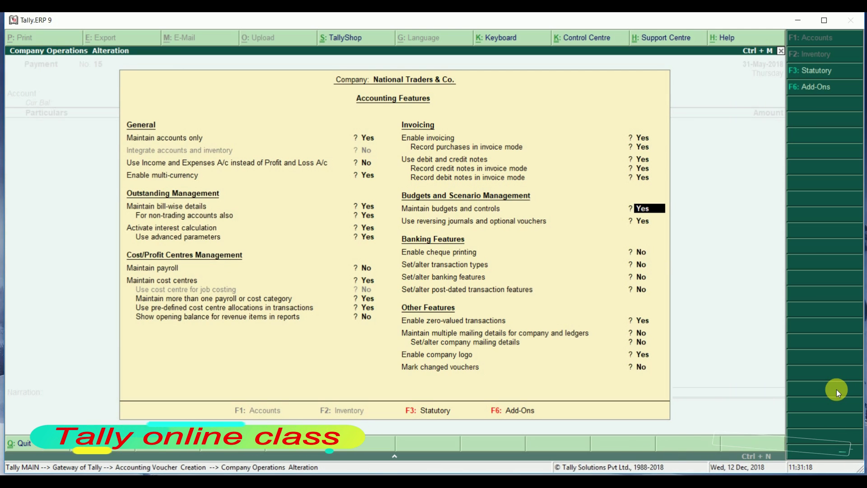
{"action": "key", "text": "Down"}
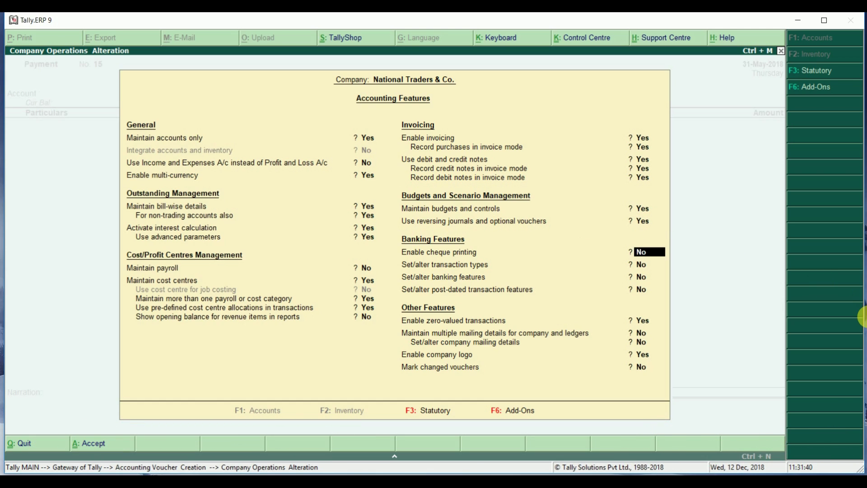
{"action": "key", "text": "Escape"}
{"action": "key", "text": "Return"}
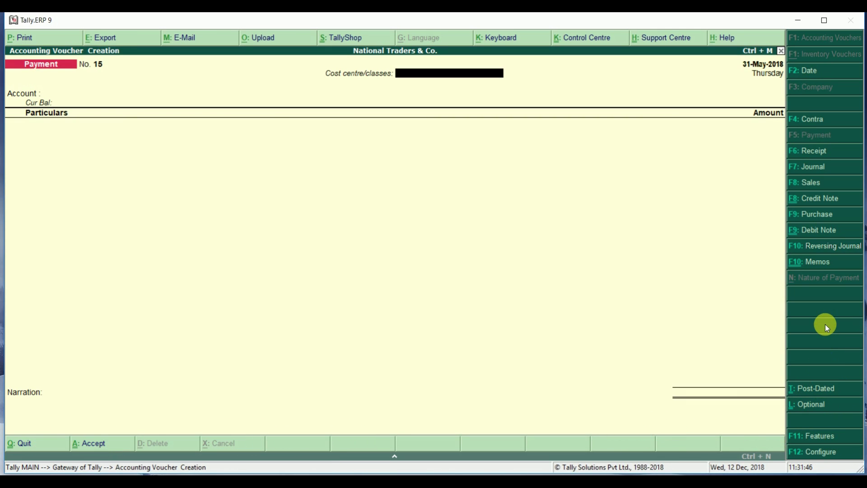
Mark the payment voucher as post-dated and set its date to 2-5 (2-May-2018).
{"action": "left_click", "coordinate": [820, 396]}
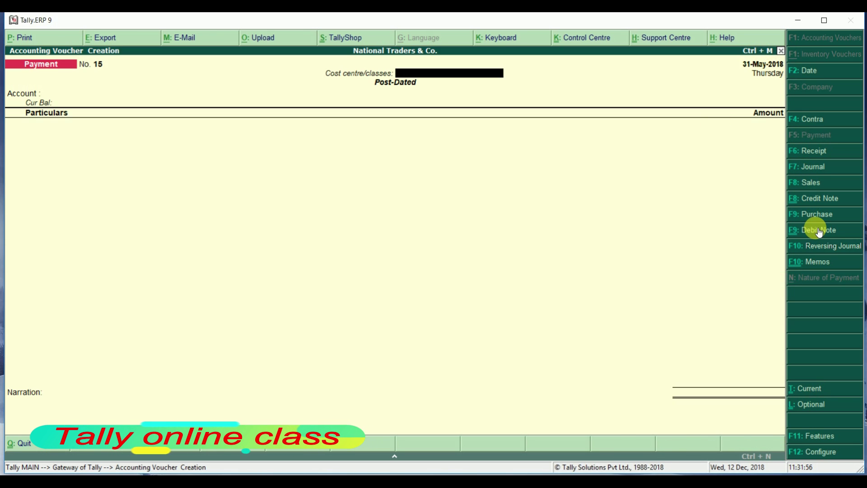
{"action": "key", "text": "F2"}
{"action": "type", "text": "2-5"}
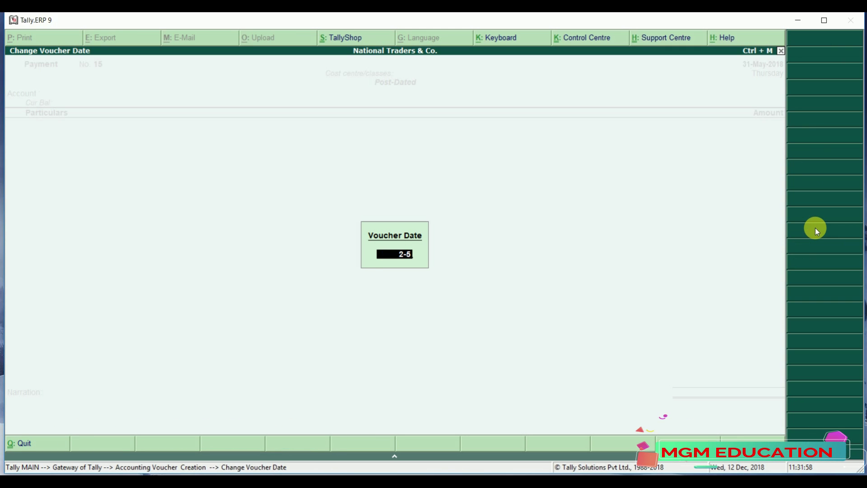
{"action": "key", "text": "Return"}
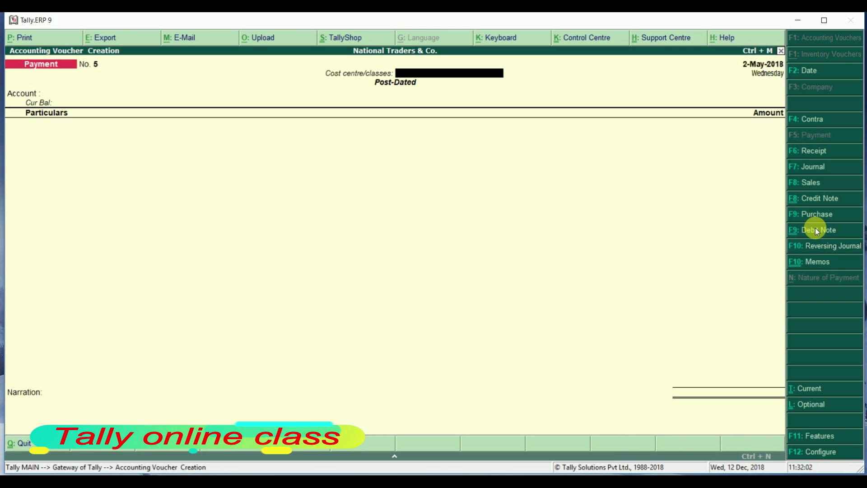
Leave the cost centre class blank and choose Sbi Bank as the payment voucher's account.
{"action": "key", "text": "Return"}
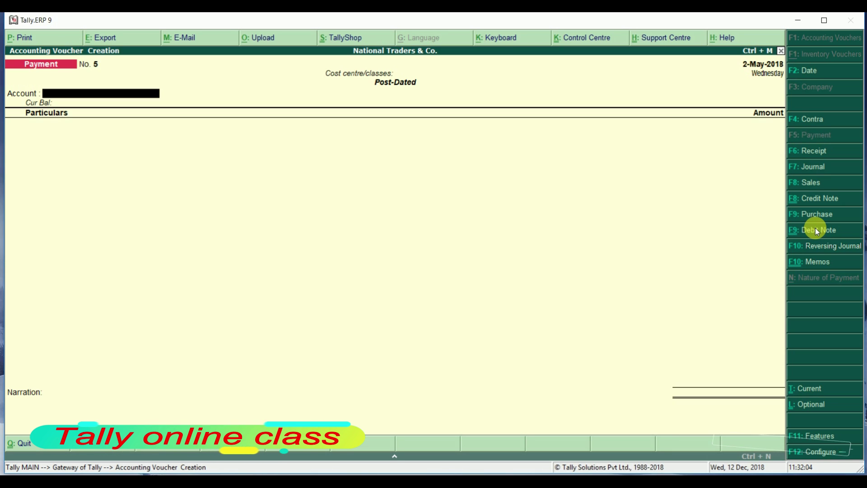
{"action": "type", "text": "A"}
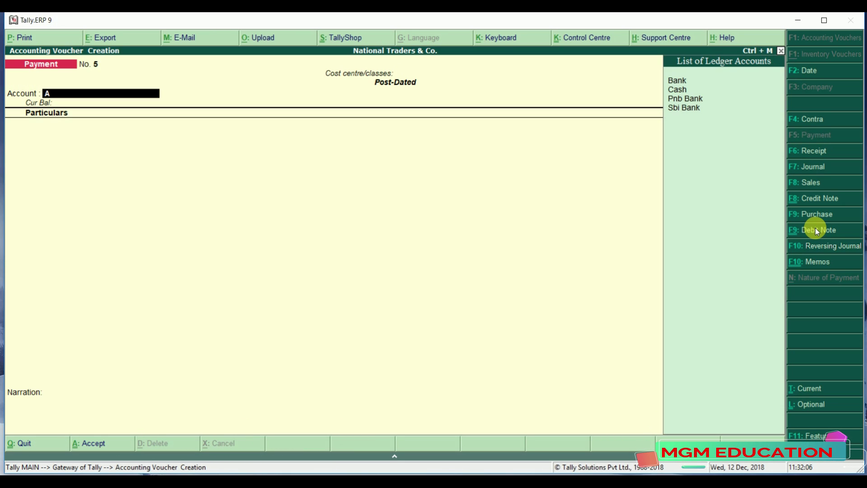
{"action": "key", "text": "Down"}
{"action": "key", "text": "Down"}
{"action": "key", "text": "Down"}
{"action": "key", "text": "Return"}
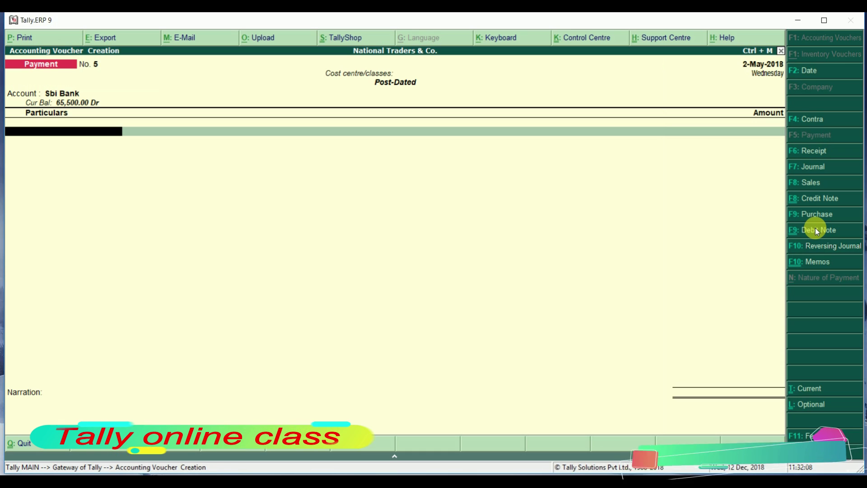
Add Sahita &Co. to the voucher's particulars with an amount of 2,000.
{"action": "type", "text": "Sa"}
{"action": "key", "text": "Down"}
{"action": "key", "text": "Down"}
{"action": "key", "text": "Down"}
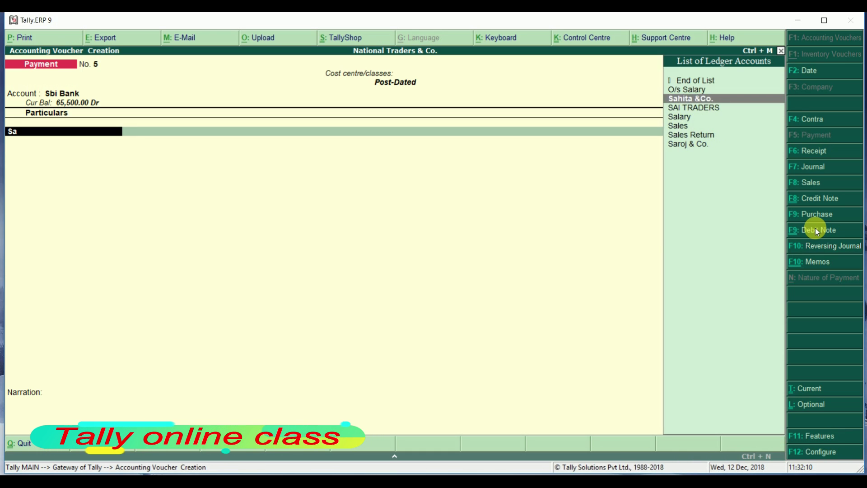
{"action": "key", "text": "Up"}
{"action": "key", "text": "Up"}
{"action": "key", "text": "Return"}
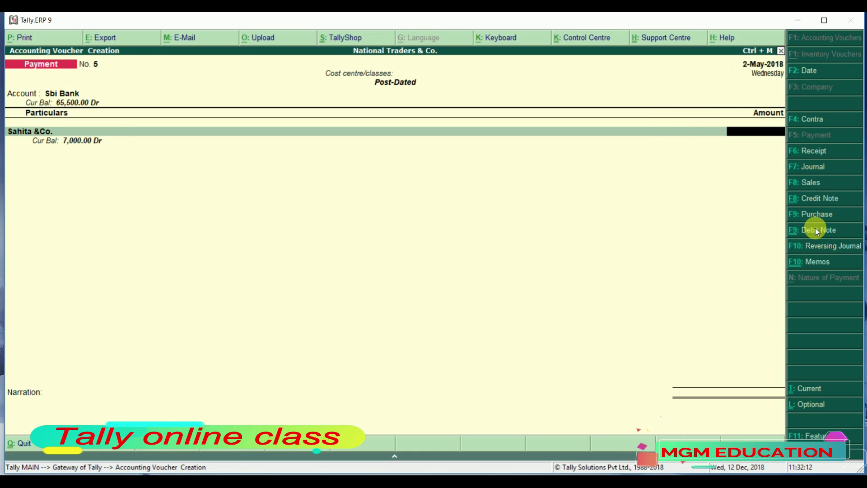
{"action": "type", "text": "2,000"}
{"action": "key", "text": "Return"}
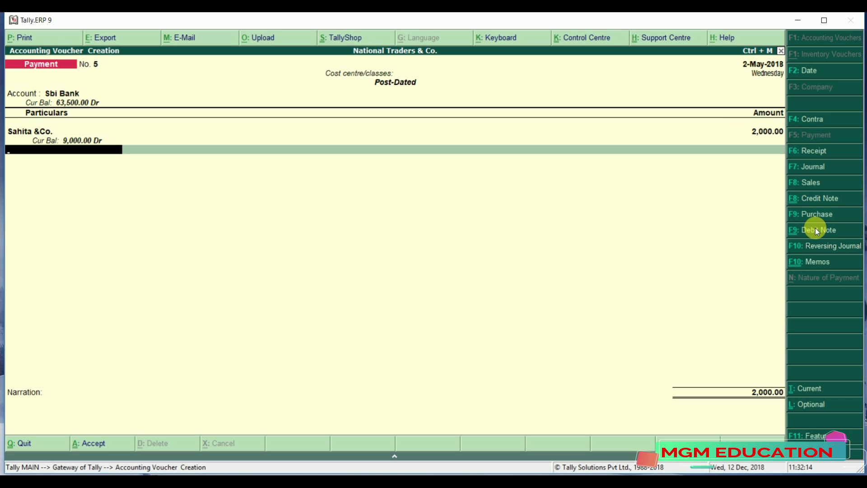
Complete the Sbi Bank cheque allocation with instrument date 2-May-2018 and PDC issue date 1-4, leaving the PDC note blank.
{"action": "key", "text": "Return"}
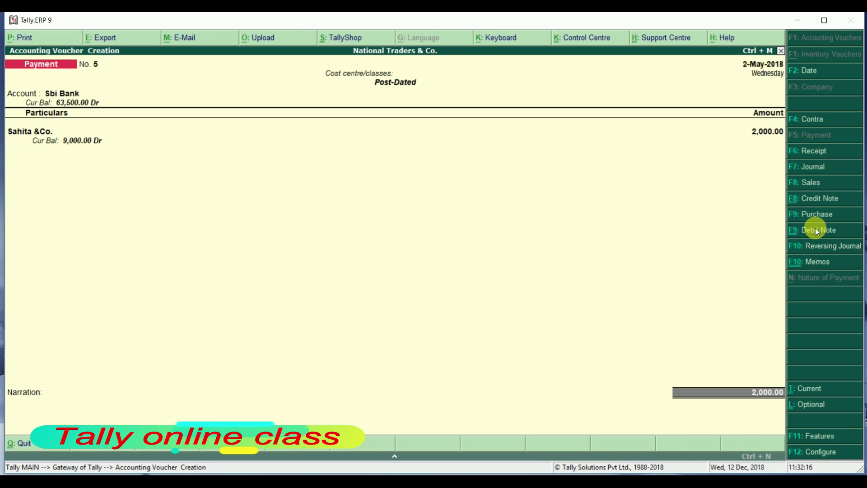
{"action": "key", "text": "Return"}
{"action": "key", "text": "Return"}
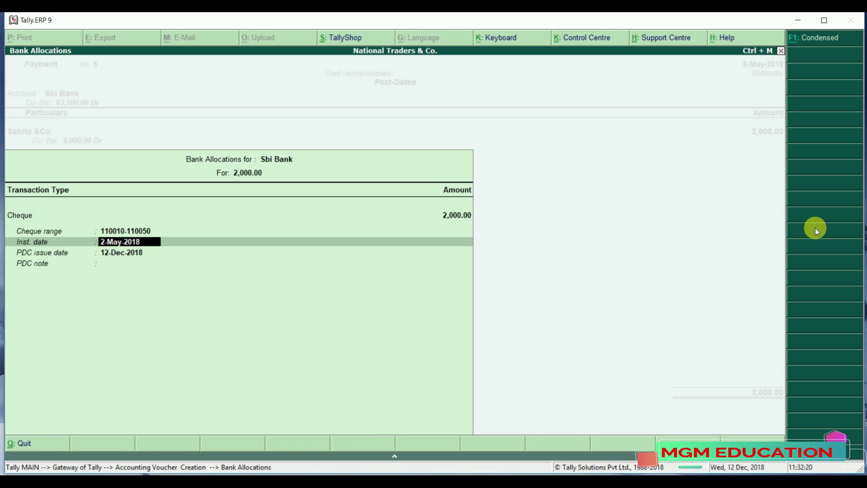
{"action": "key", "text": "Return"}
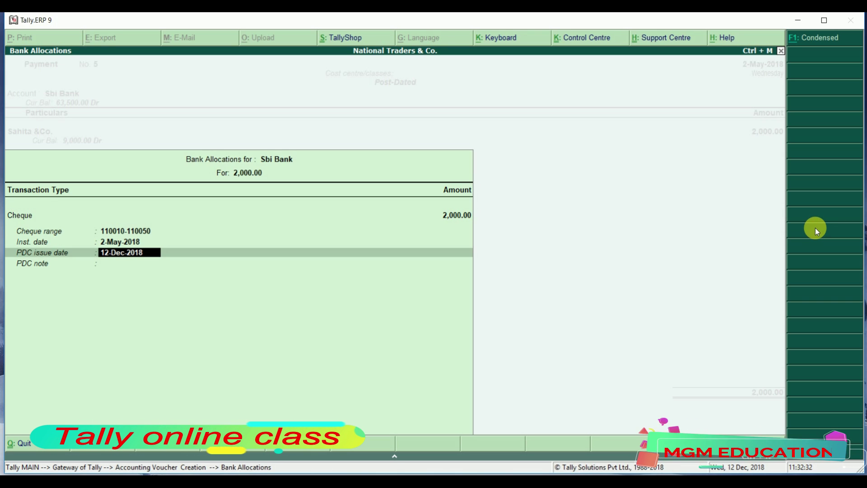
{"action": "type", "text": "1-"}
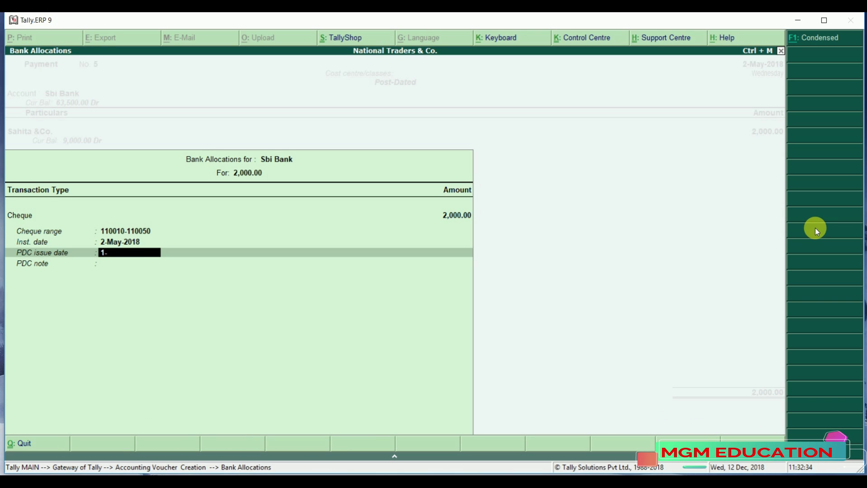
{"action": "type", "text": "4"}
{"action": "key", "text": "Return"}
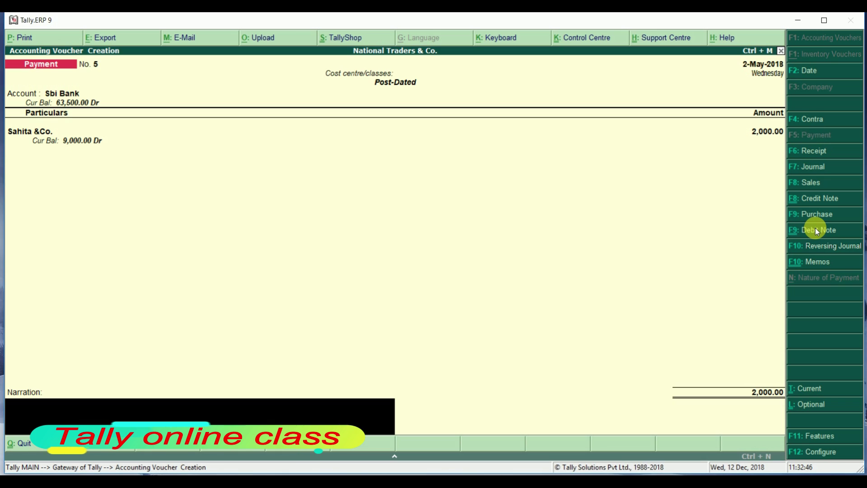
Save the post-dated payment voucher without a narration and return to the Gateway of Tally.
{"action": "key", "text": "Return"}
{"action": "key", "text": "Return"}
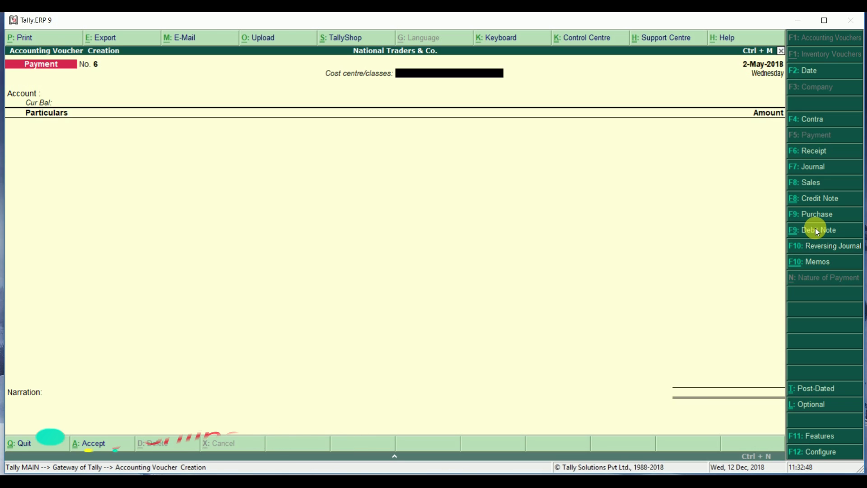
{"action": "key", "text": "Escape"}
{"action": "key", "text": "Return"}
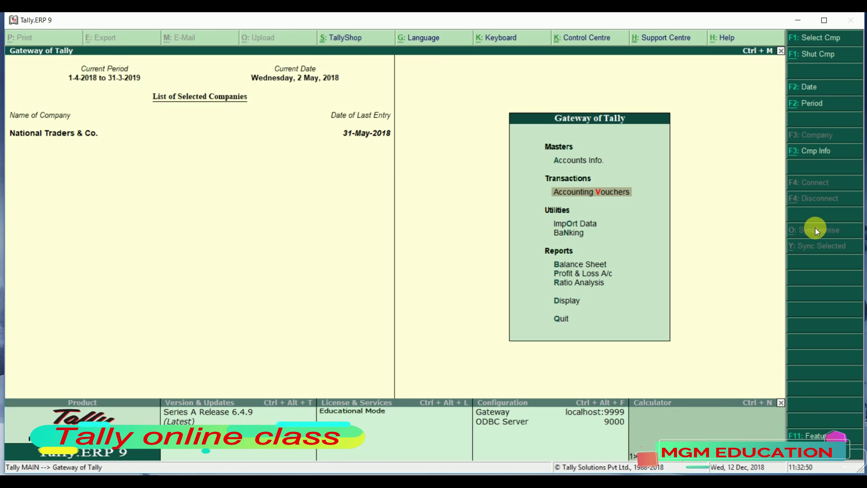
Display the banking post-dated summary for Sbi Bank.
{"action": "key", "text": "Down"}
{"action": "key", "text": "Down"}
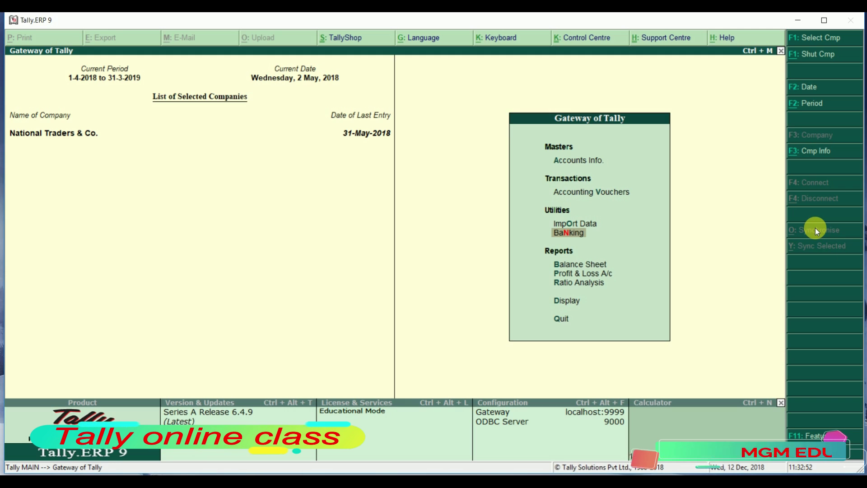
{"action": "key", "text": "Return"}
{"action": "key", "text": "Down"}
{"action": "key", "text": "Down"}
{"action": "key", "text": "Down"}
{"action": "key", "text": "Down"}
{"action": "key", "text": "Return"}
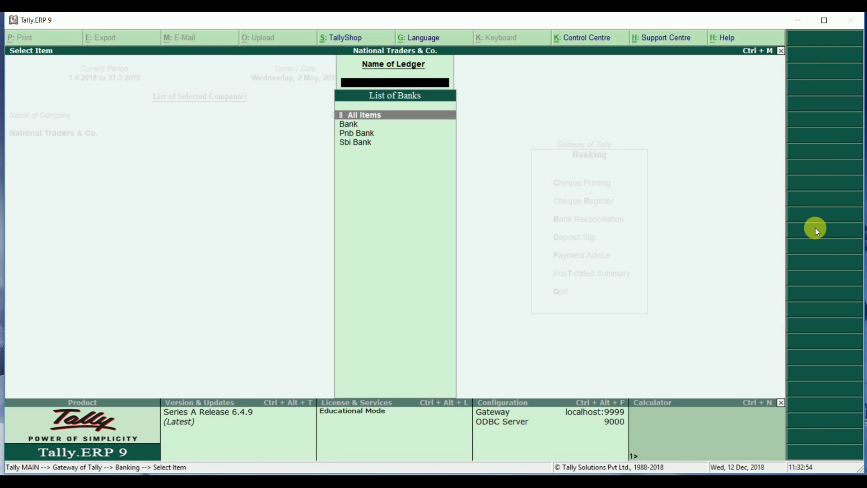
{"action": "key", "text": "Down"}
{"action": "key", "text": "Down"}
{"action": "key", "text": "Down"}
{"action": "key", "text": "Return"}
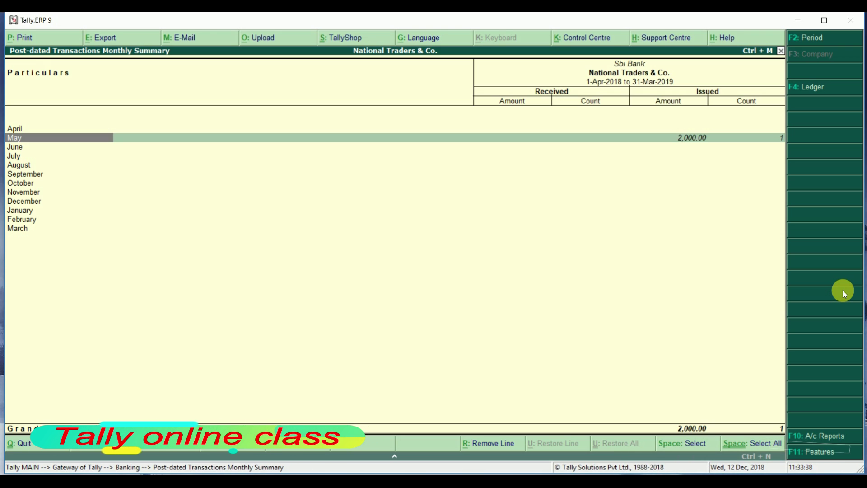
Open the May post-dated payment to Sahita &Co. from the summary and change the voucher from post-dated to current.
{"action": "key", "text": "Return"}
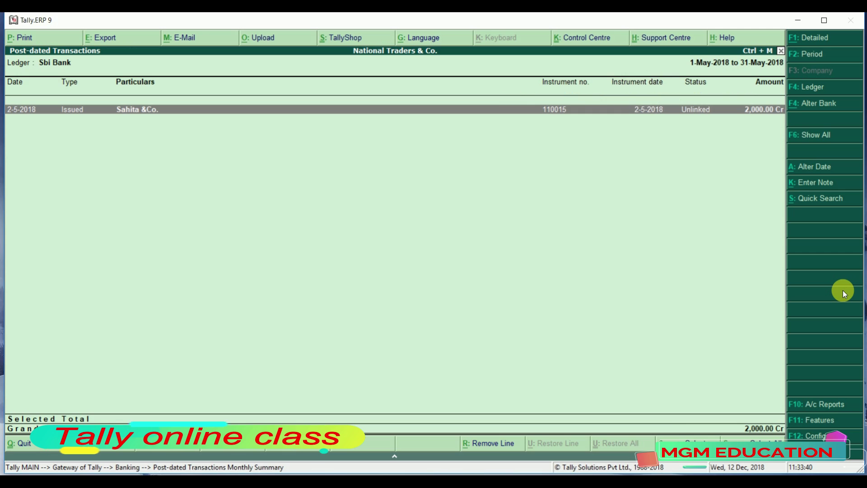
{"action": "key", "text": "Return"}
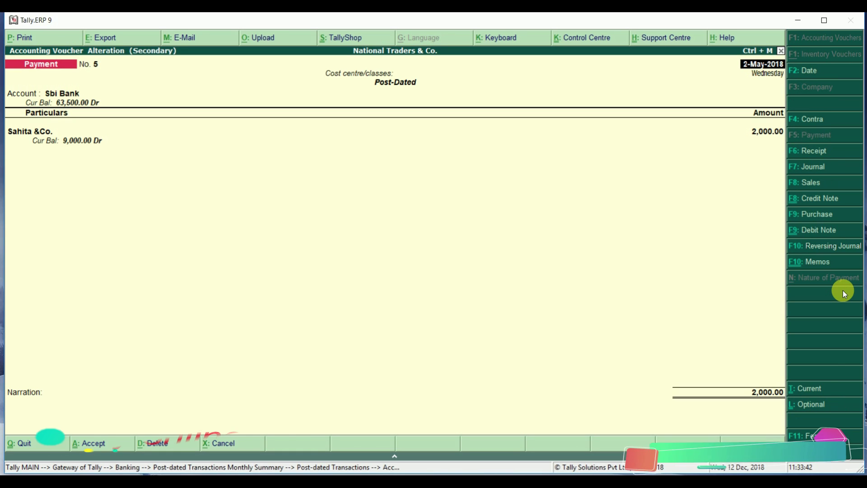
{"action": "left_click", "coordinate": [814, 389]}
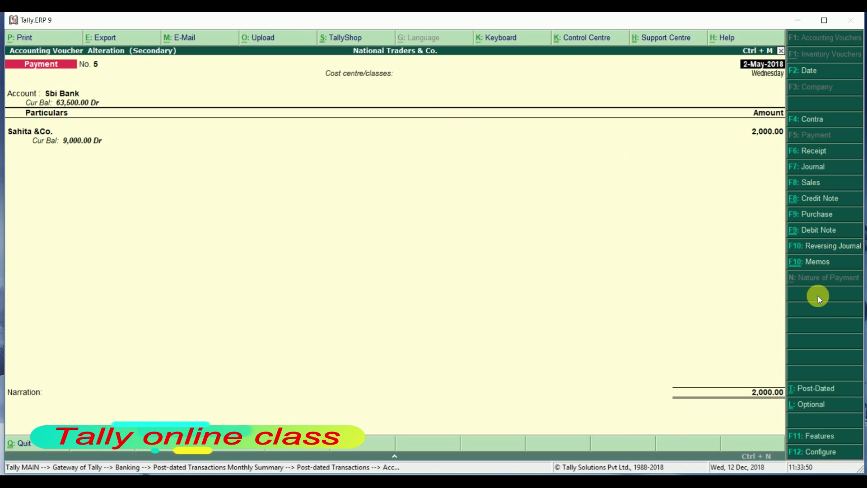
Save the altered payment voucher with its existing details and a blank narration, and return to the Banking options.
{"action": "key", "text": "Return"}
{"action": "key", "text": "Return"}
{"action": "key", "text": "Return"}
{"action": "key", "text": "Return"}
{"action": "key", "text": "Return"}
{"action": "key", "text": "Return"}
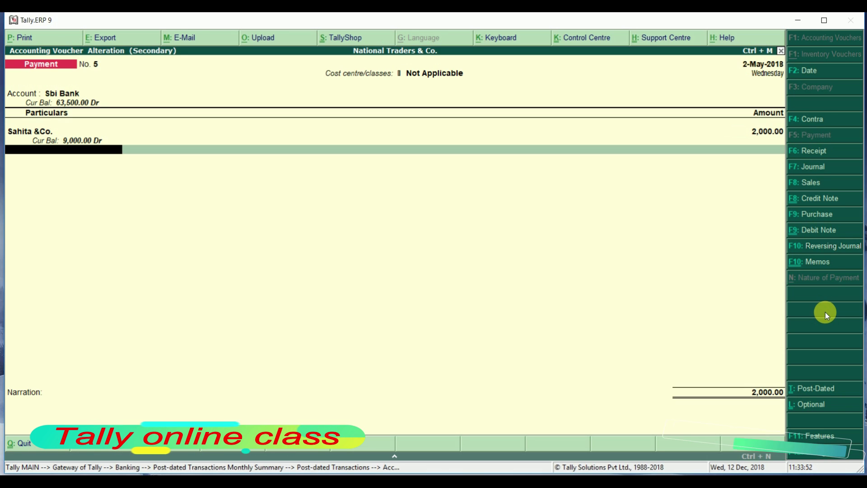
{"action": "key", "text": "Return"}
{"action": "key", "text": "Return"}
{"action": "key", "text": "Return"}
{"action": "key", "text": "Return"}
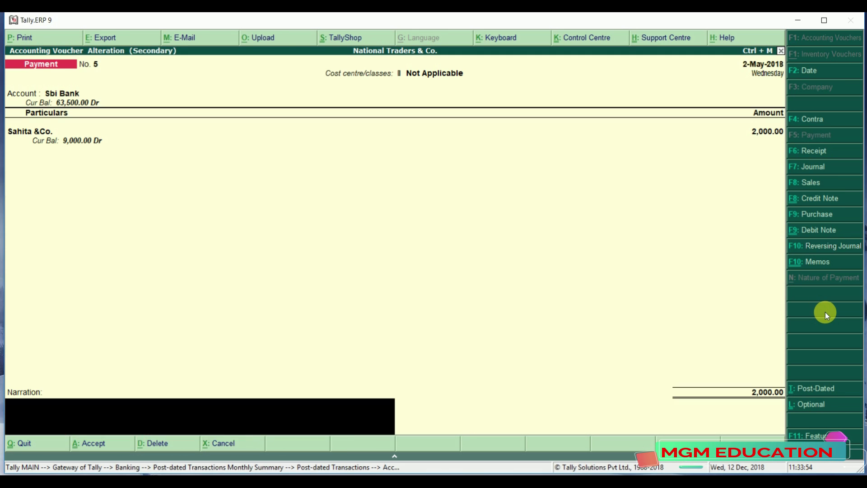
{"action": "key", "text": "Return"}
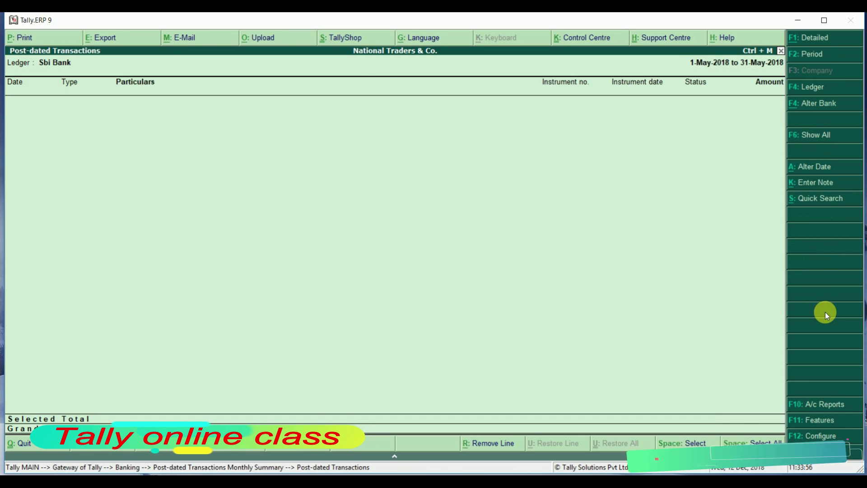
{"action": "key", "text": "Escape"}
{"action": "key", "text": "Escape"}
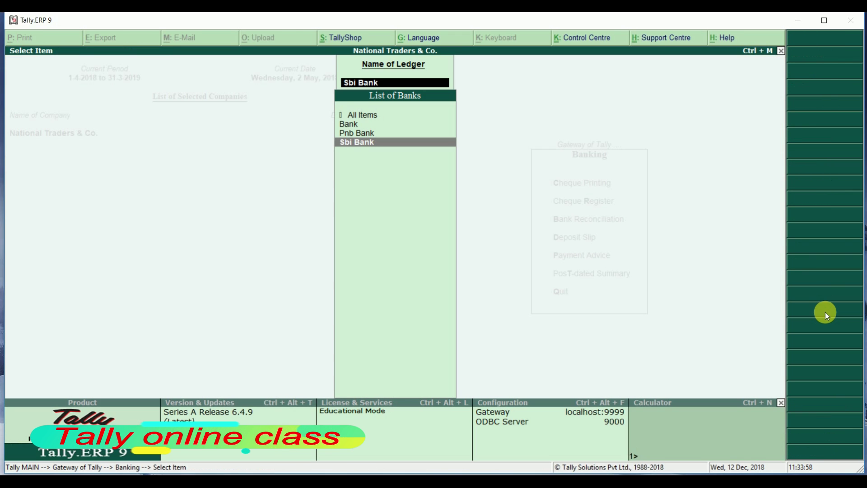
{"action": "key", "text": "Escape"}
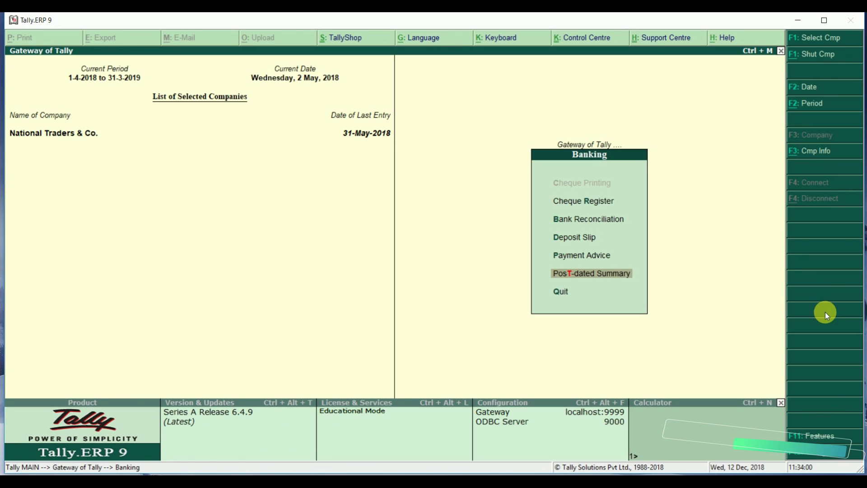
Check the post-dated monthly summary for Sbi Bank again and close it.
{"action": "key", "text": "Return"}
{"action": "key", "text": "Down"}
{"action": "key", "text": "Down"}
{"action": "key", "text": "Down"}
{"action": "key", "text": "Return"}
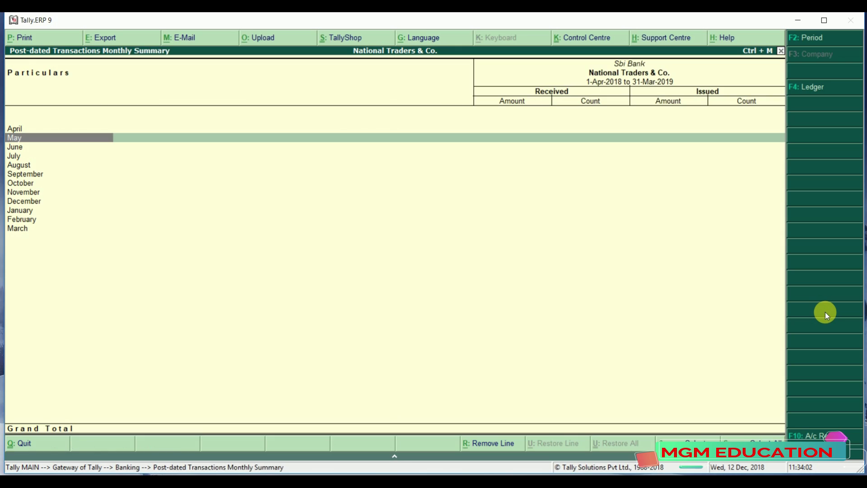
{"action": "key", "text": "Escape"}
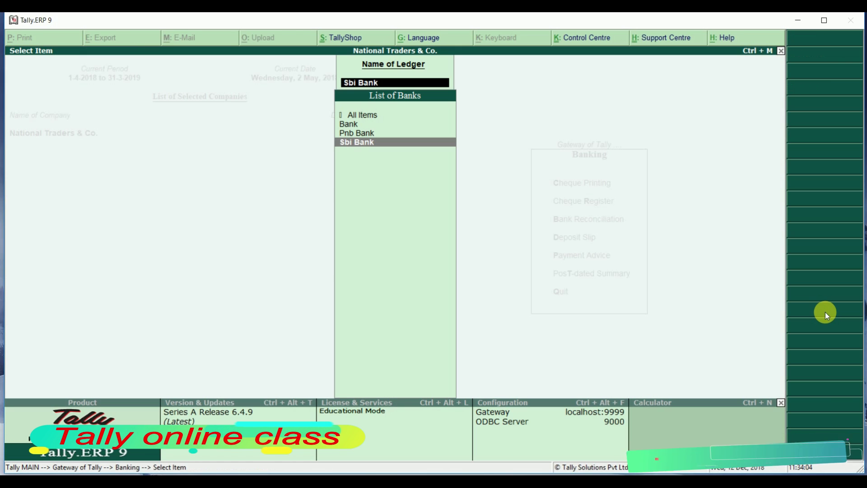
{"action": "key", "text": "Escape"}
{"action": "key", "text": "Up"}
{"action": "key", "text": "Up"}
{"action": "key", "text": "Up"}
{"action": "key", "text": "Up"}
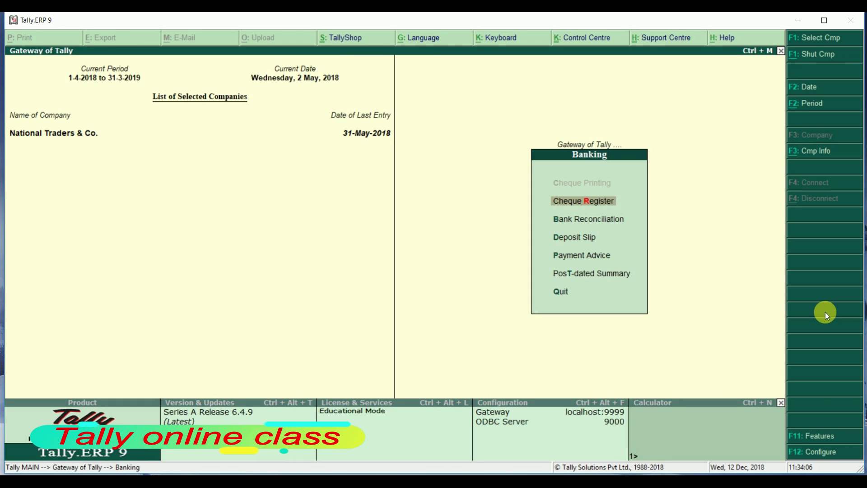
{"action": "key", "text": "Return"}
{"action": "key", "text": "Return"}
{"action": "key", "text": "Return"}
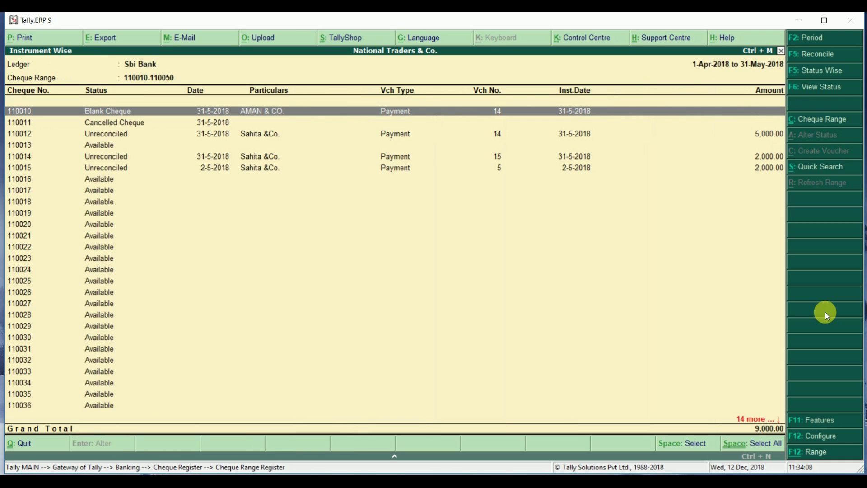
Examine the status and dates of the Sahita &Co. cheques 110014 and 110015, and return to the Gateway of Tally.
{"action": "key", "text": "Down"}
{"action": "key", "text": "Down"}
{"action": "key", "text": "Down"}
{"action": "key", "text": "Down"}
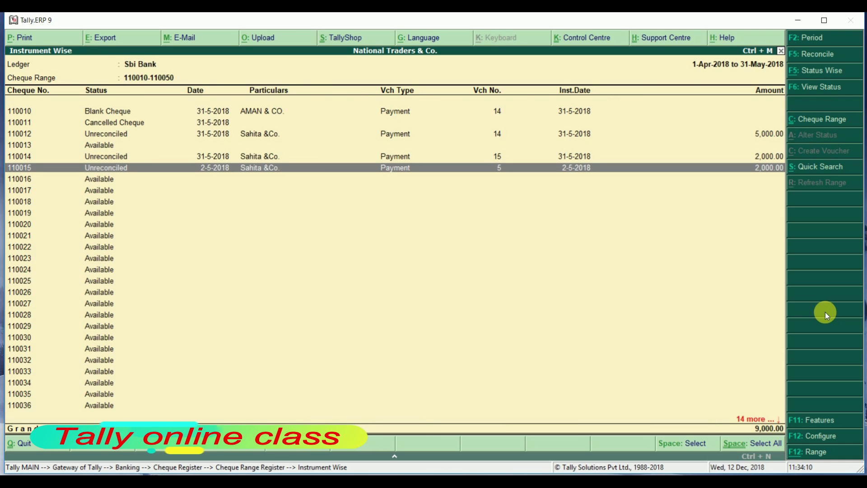
{"action": "key", "text": "Up"}
{"action": "key", "text": "Down"}
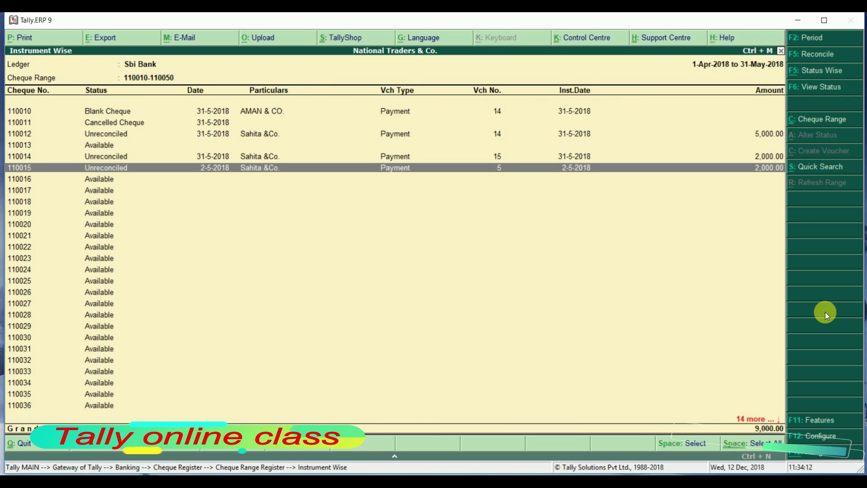
{"action": "key", "text": "Up"}
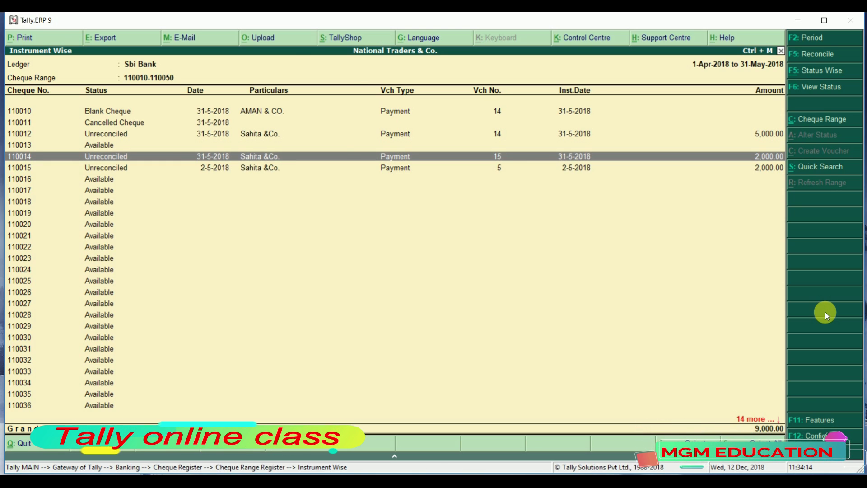
{"action": "key", "text": "Down"}
{"action": "key", "text": "Down"}
{"action": "key", "text": "Up"}
{"action": "key", "text": "Up"}
{"action": "key", "text": "Down"}
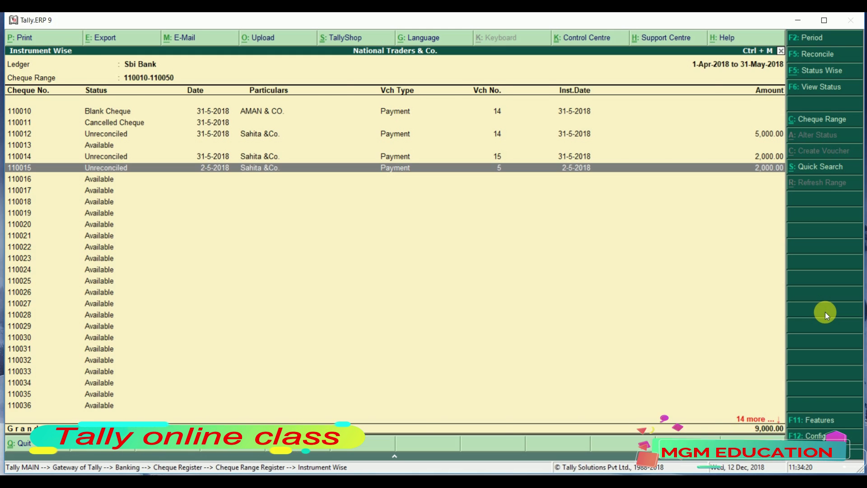
{"action": "key", "text": "Escape"}
{"action": "key", "text": "Escape"}
{"action": "key", "text": "Escape"}
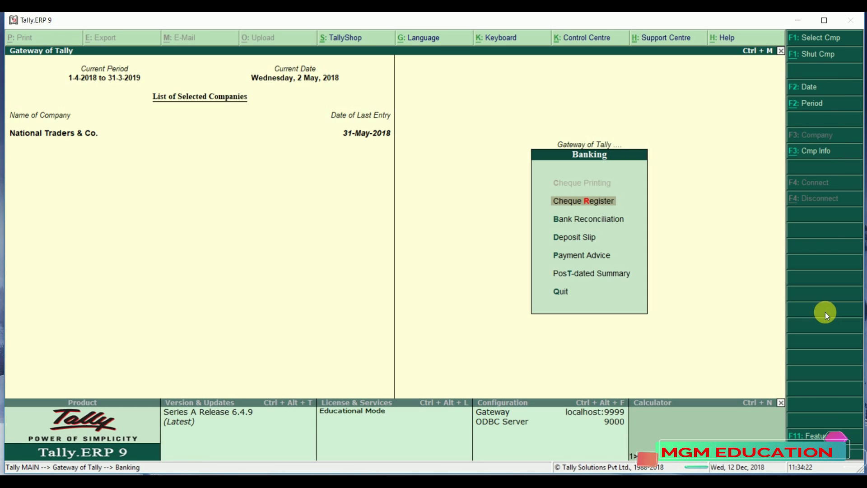
{"action": "key", "text": "Escape"}
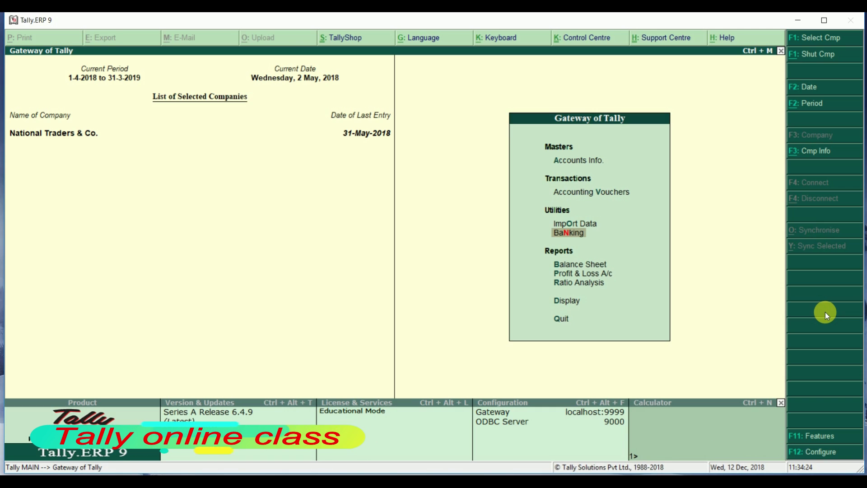